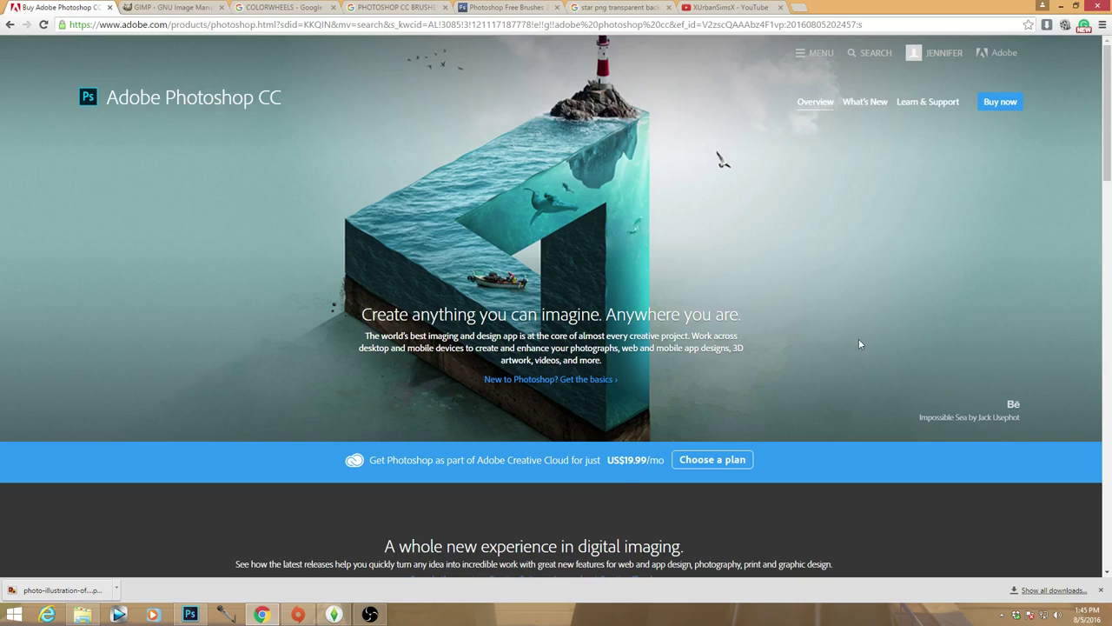
Step: Switch Chrome to the 'GIMP - GNU Image Manipulation Program' tab to view gimp.org
{"action": "left_click", "coordinate": [168, 5]}
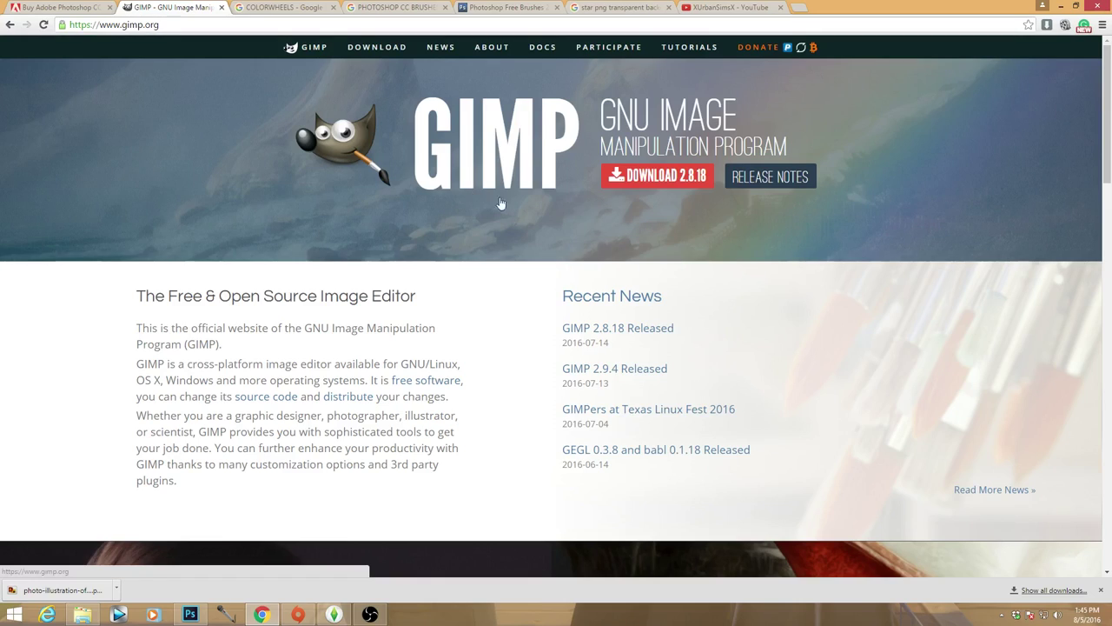
Step: Skim the gimp.org home page, then bring Photoshop's Untitled-1 document to the front
{"action": "scroll", "coordinate": [666, 231], "scroll_direction": "down", "scroll_amount": 2}
{"action": "scroll", "coordinate": [791, 285], "scroll_direction": "up", "scroll_amount": 1}
{"action": "scroll", "coordinate": [791, 285], "scroll_direction": "up", "scroll_amount": 1}
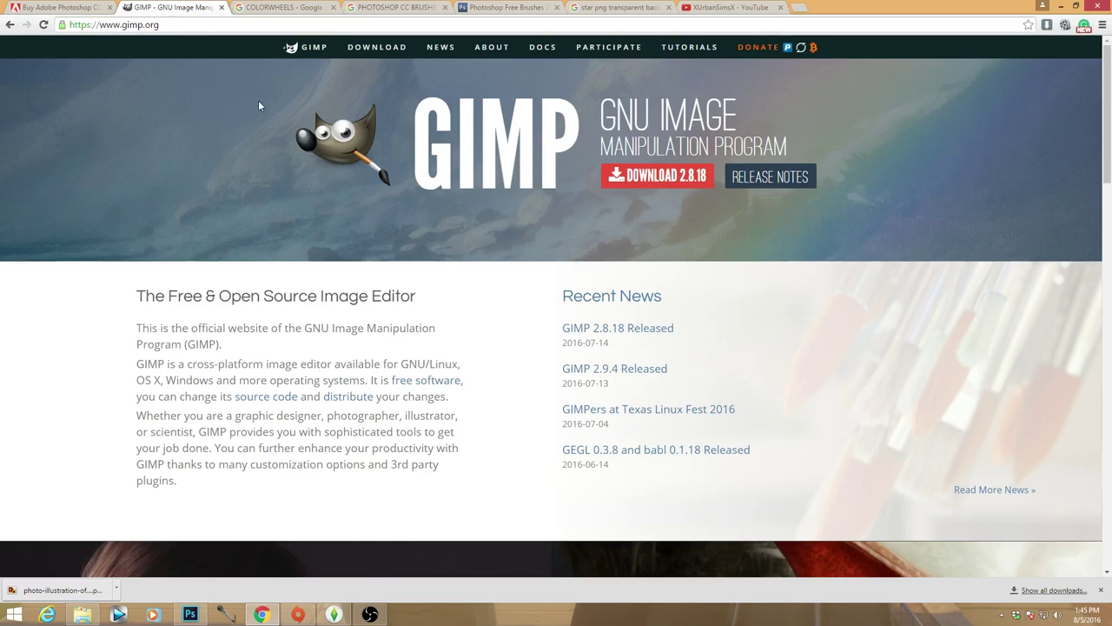
{"action": "scroll", "coordinate": [365, 213], "scroll_direction": "down", "scroll_amount": 1}
{"action": "scroll", "coordinate": [370, 213], "scroll_direction": "up", "scroll_amount": 1}
{"action": "left_click", "coordinate": [190, 615]}
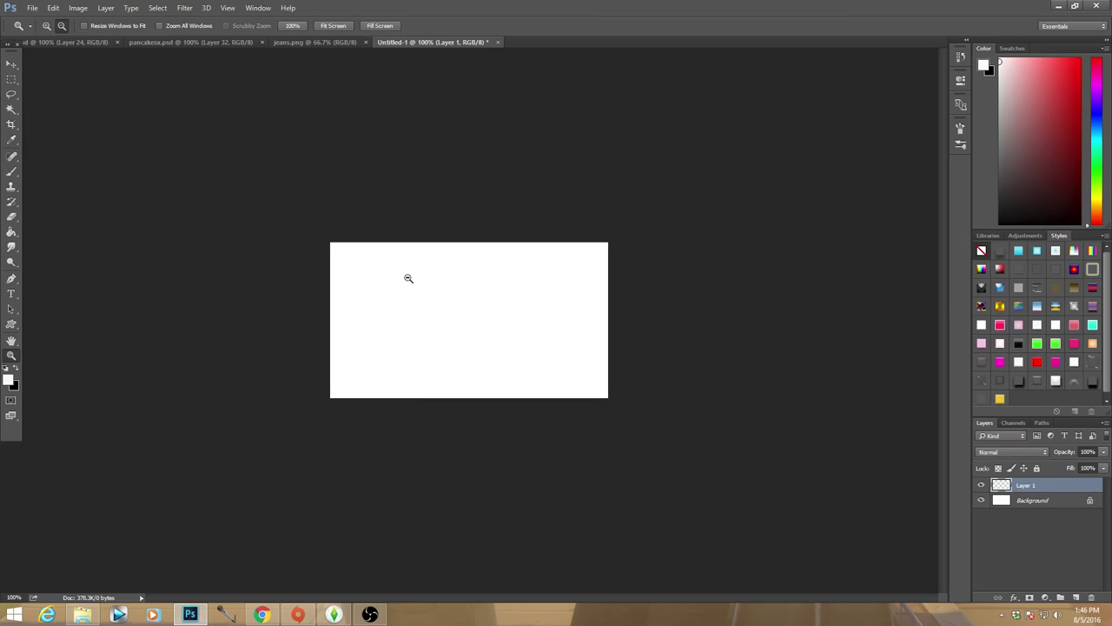
{"action": "key", "text": "ctrl+minus"}
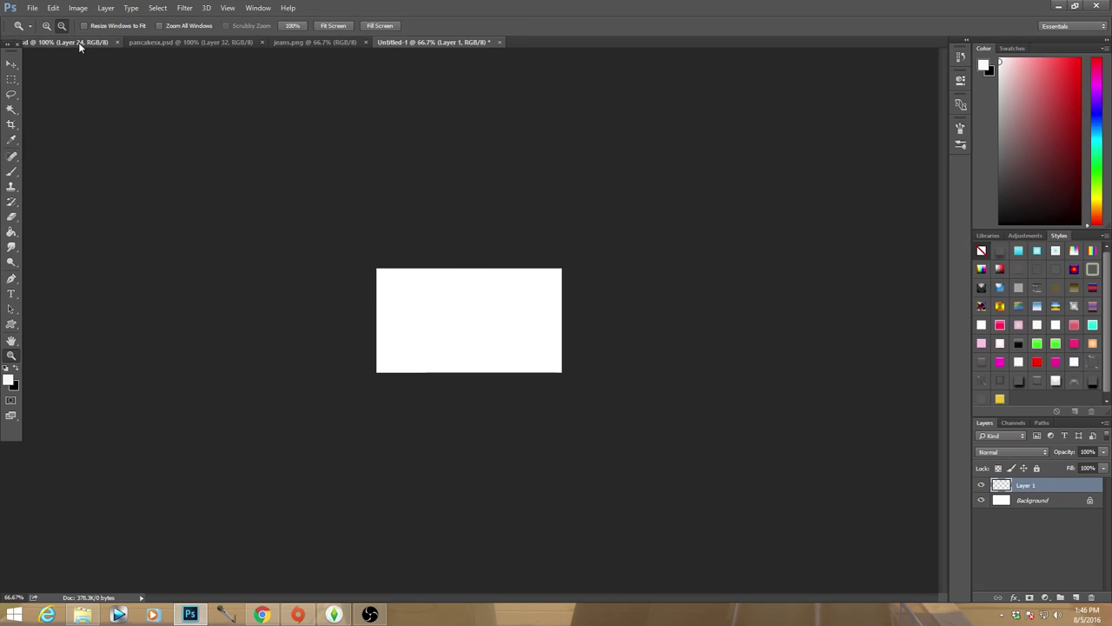
{"action": "left_click", "coordinate": [78, 42]}
{"action": "left_click", "coordinate": [161, 43]}
{"action": "left_click", "coordinate": [314, 45]}
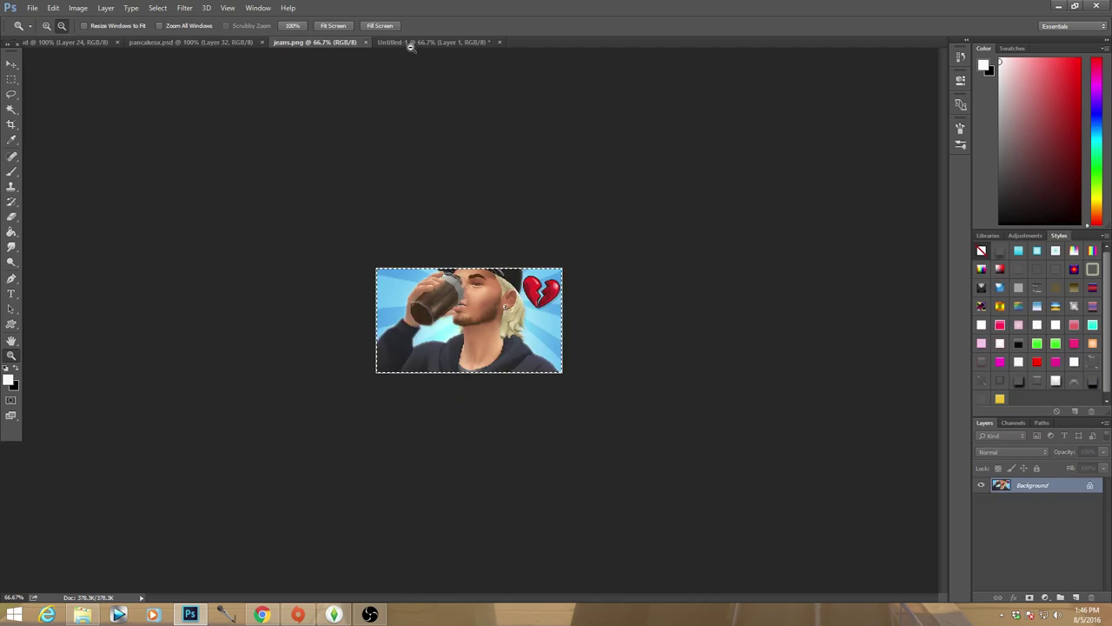
{"action": "left_click", "coordinate": [431, 42]}
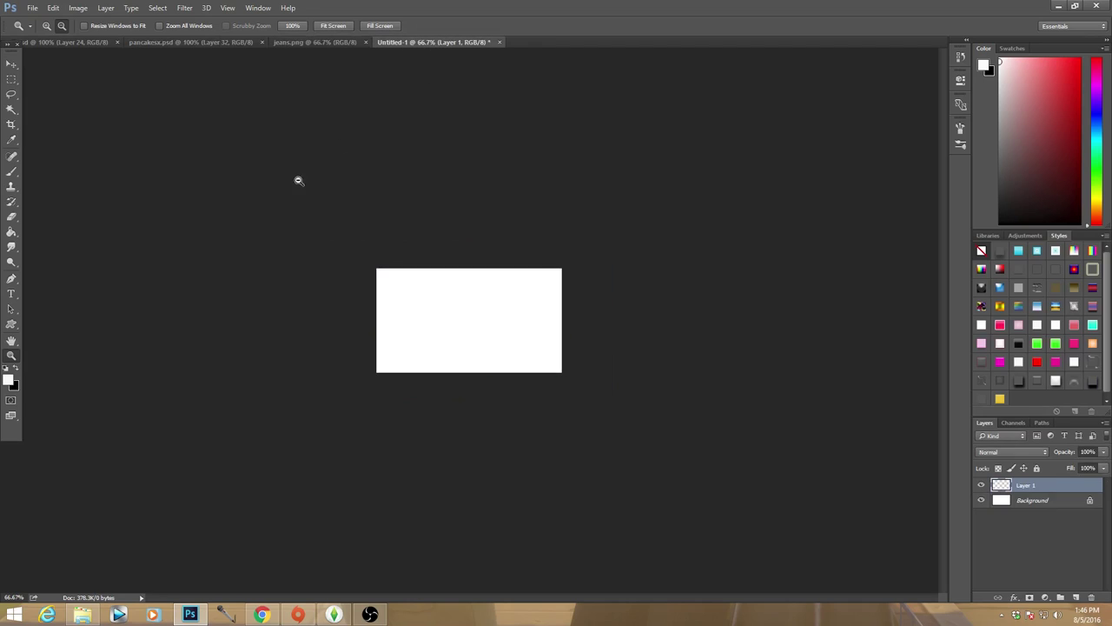
{"action": "left_click", "coordinate": [47, 25]}
{"action": "left_click", "coordinate": [320, 168]}
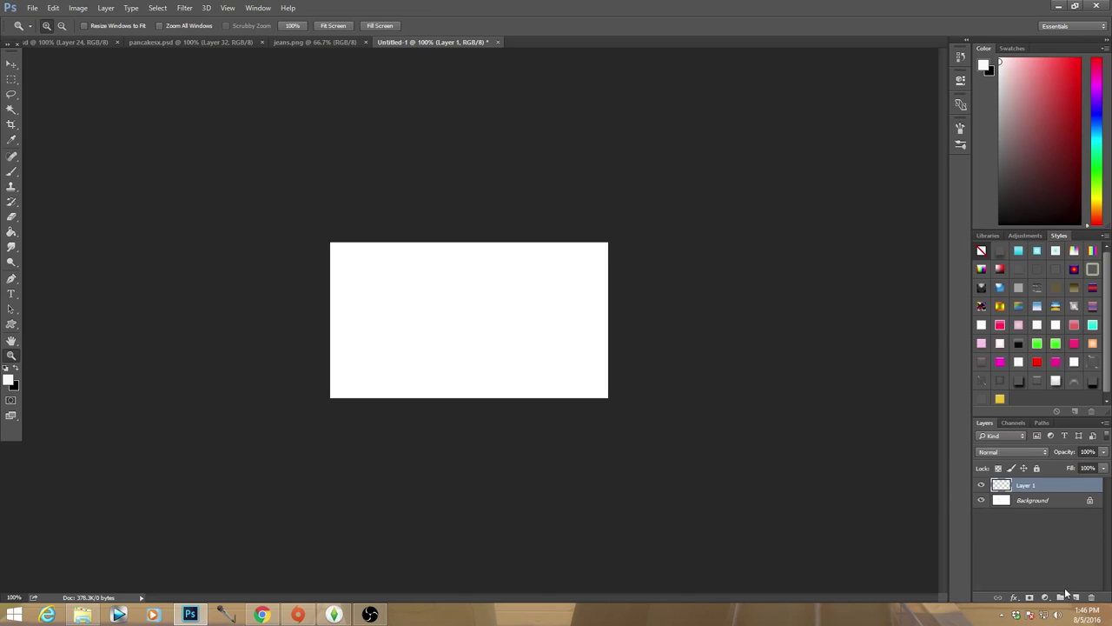
{"action": "left_click", "coordinate": [29, 8]}
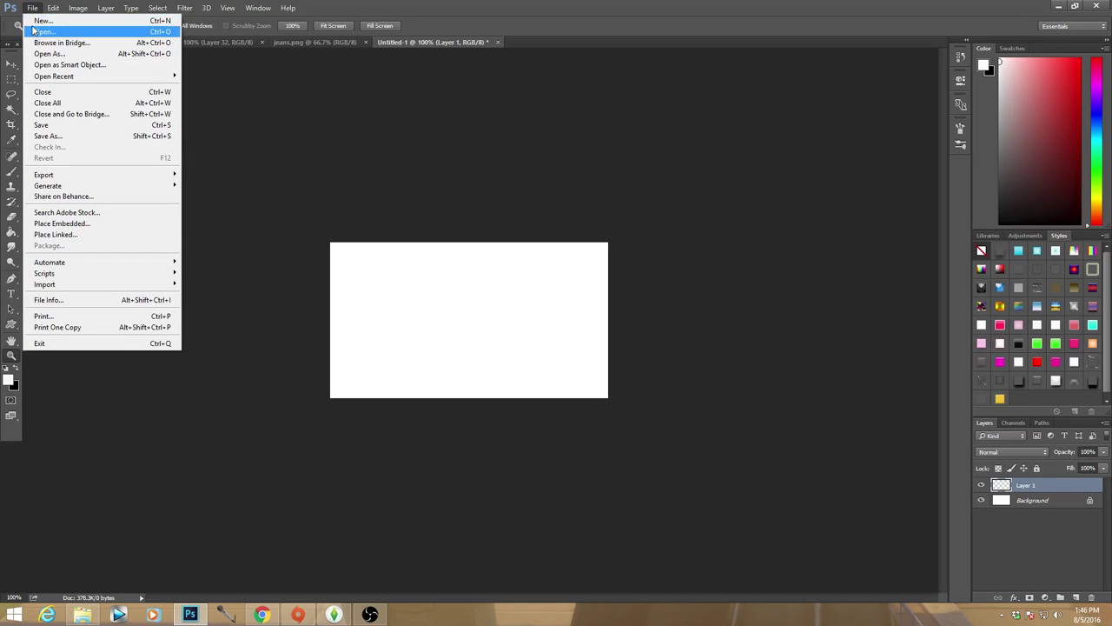
Step: Create a new 480 × 269 px, 72 ppi RGB Color document with a white background
{"action": "left_click", "coordinate": [35, 22]}
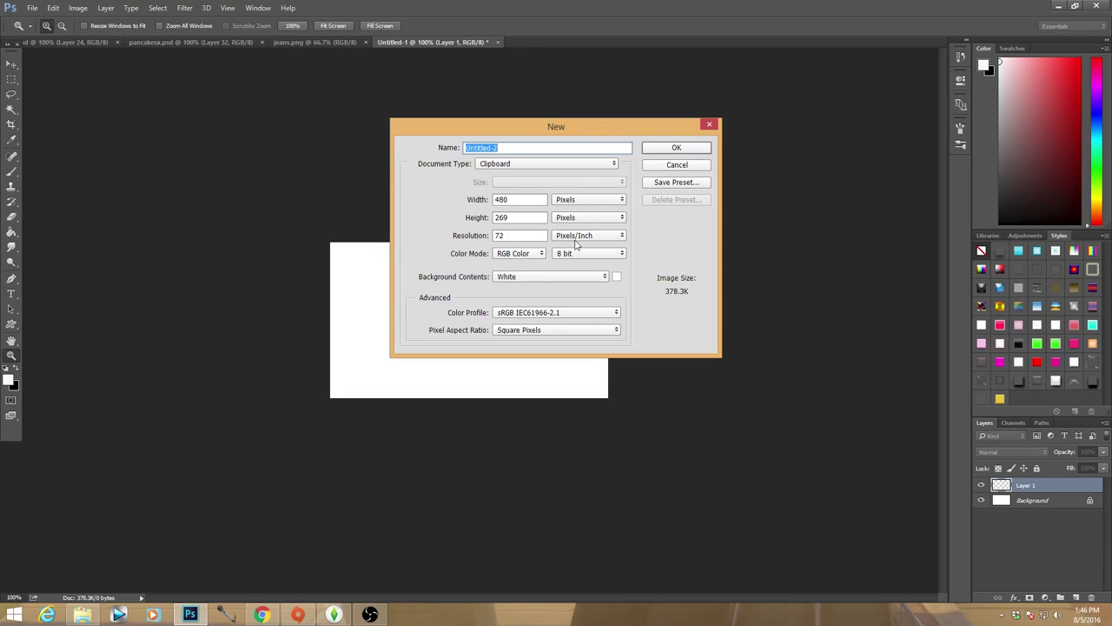
{"action": "left_click", "coordinate": [529, 256]}
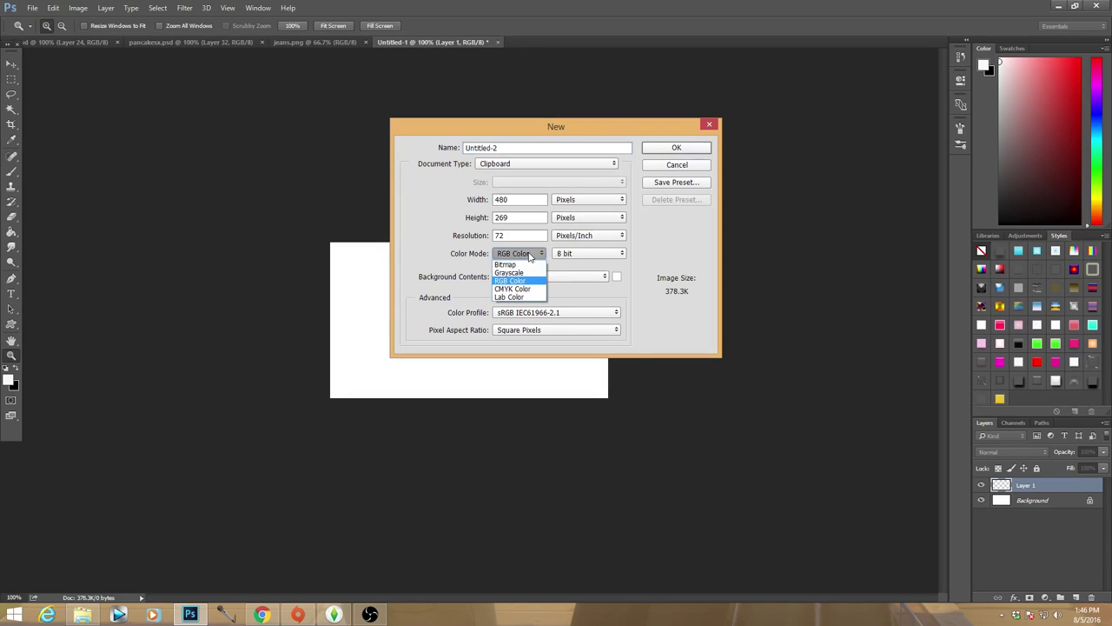
{"action": "left_click", "coordinate": [529, 256]}
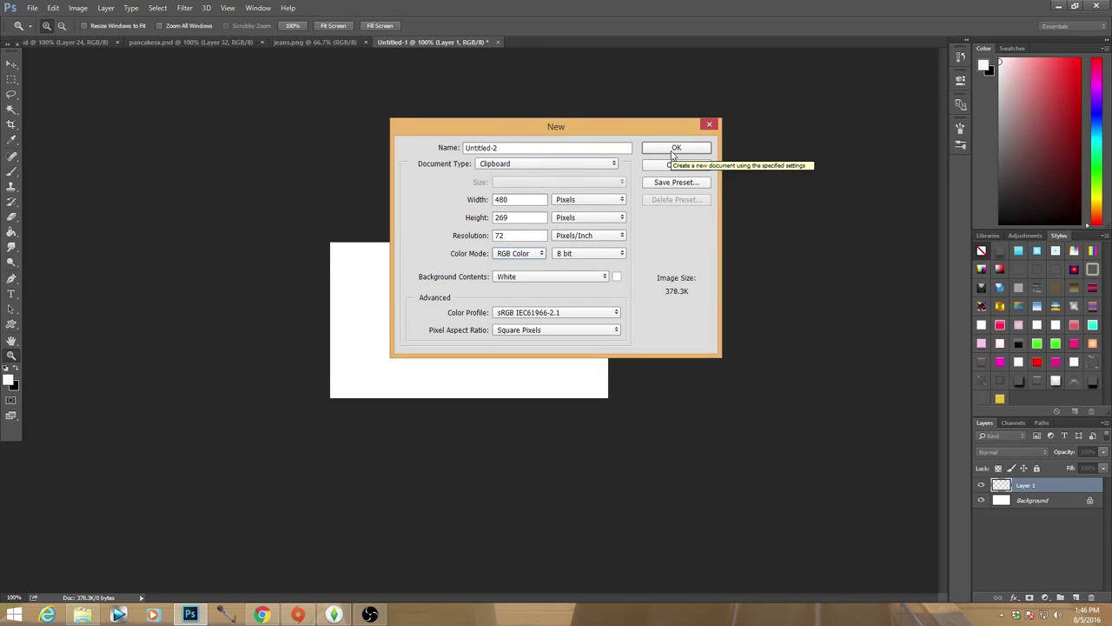
{"action": "left_click", "coordinate": [675, 150]}
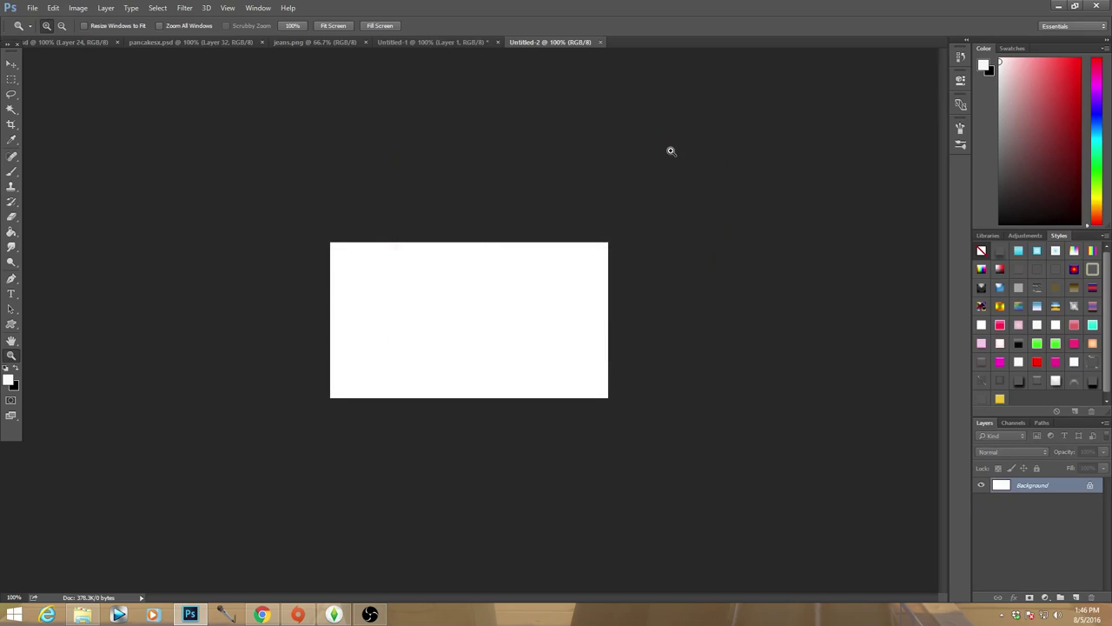
Step: Close Untitled-1 without saving and zoom Untitled-2 out to 33.3%
{"action": "left_click", "coordinate": [498, 42]}
{"action": "left_click", "coordinate": [540, 233]}
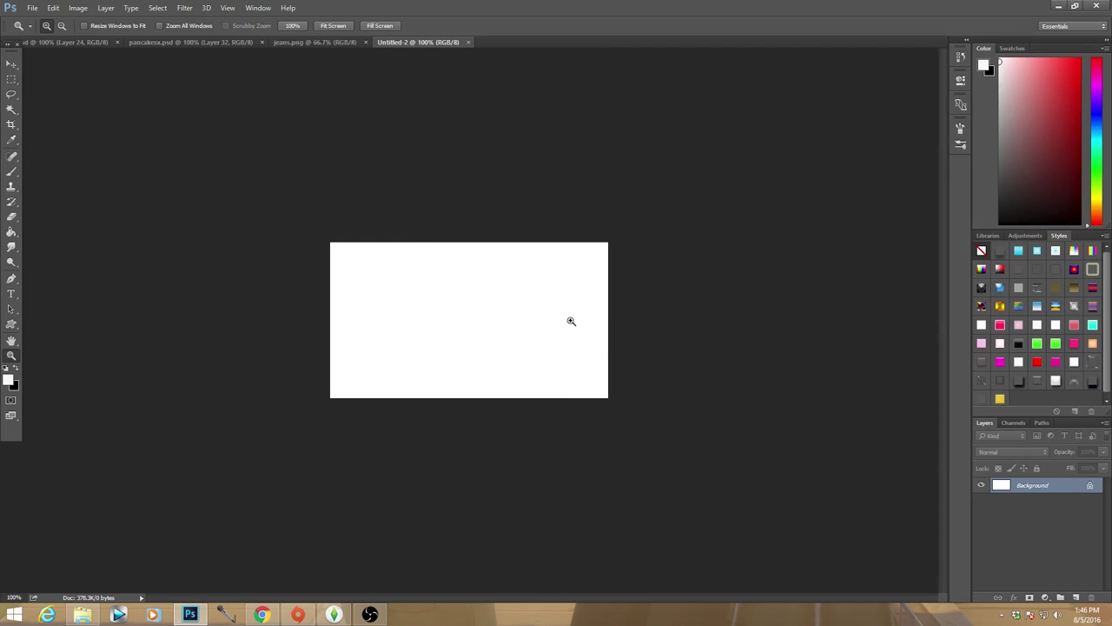
{"action": "left_click", "coordinate": [61, 27]}
{"action": "left_click", "coordinate": [288, 135]}
{"action": "left_click", "coordinate": [288, 134]}
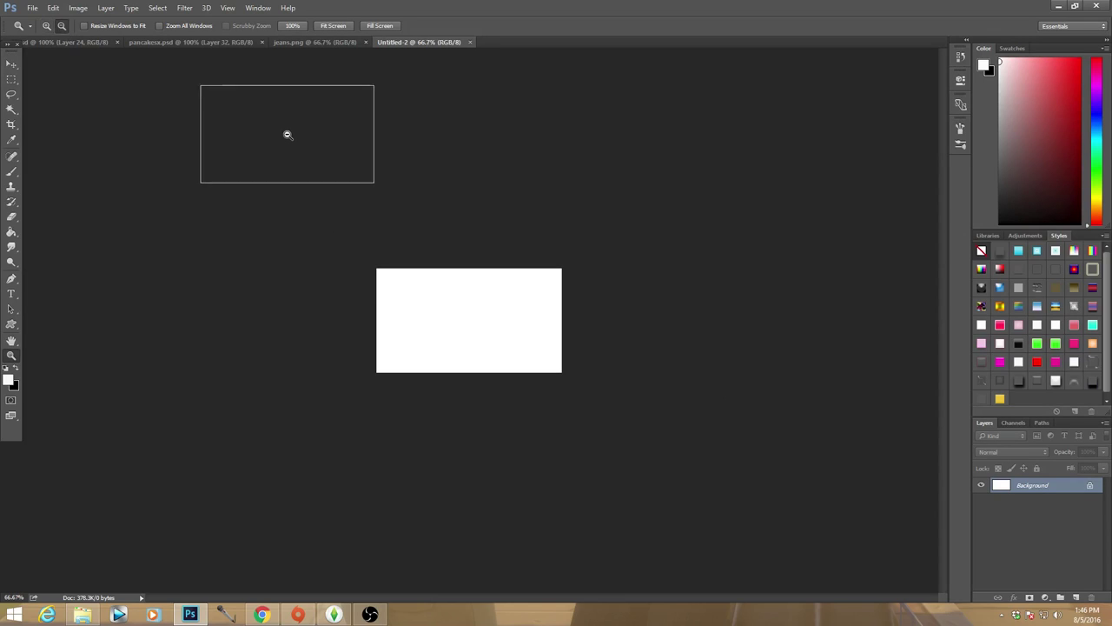
{"action": "left_click", "coordinate": [288, 134]}
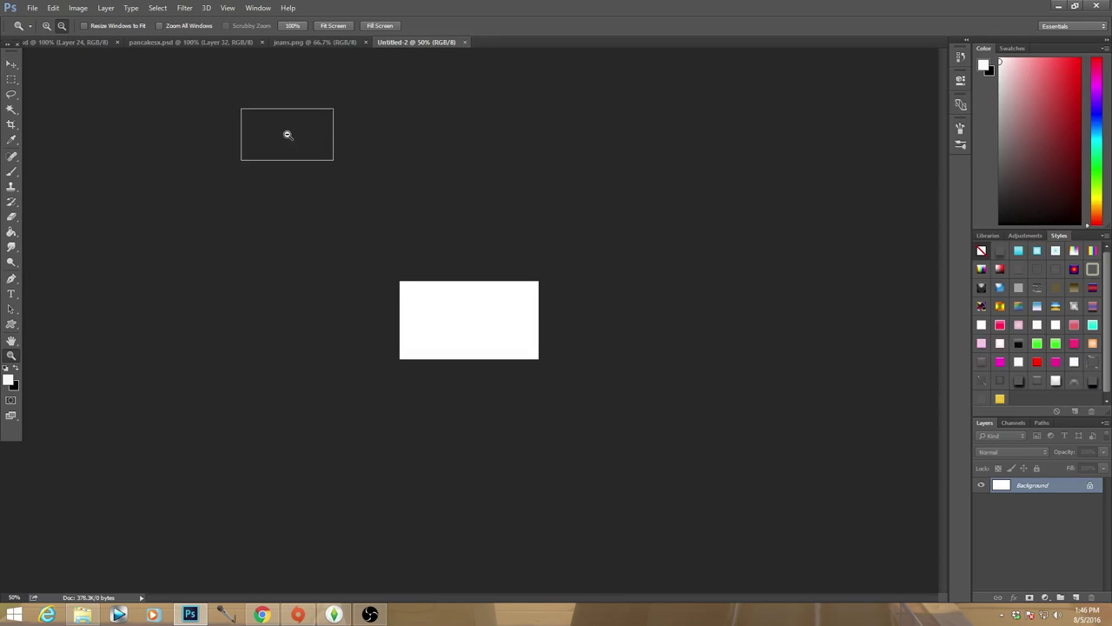
Step: Zoom the jeans.png reference out to 33.3% to compare its size
{"action": "left_click", "coordinate": [295, 43]}
{"action": "left_click", "coordinate": [331, 205]}
{"action": "left_click", "coordinate": [331, 206]}
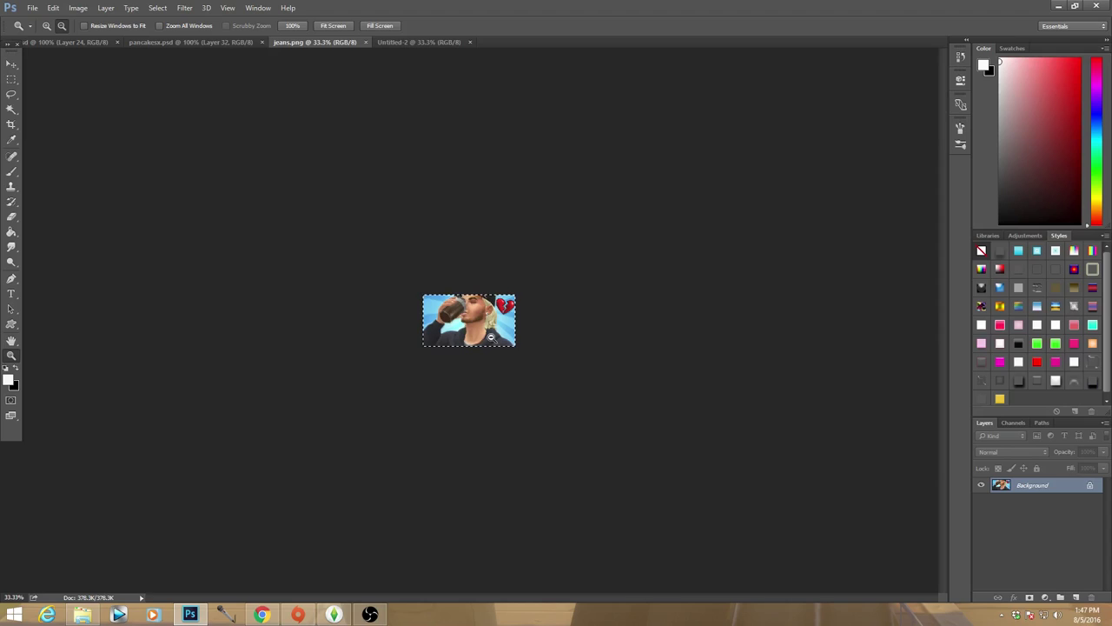
Step: Return to Untitled-2 and zoom it back in to 100%
{"action": "left_click", "coordinate": [409, 42]}
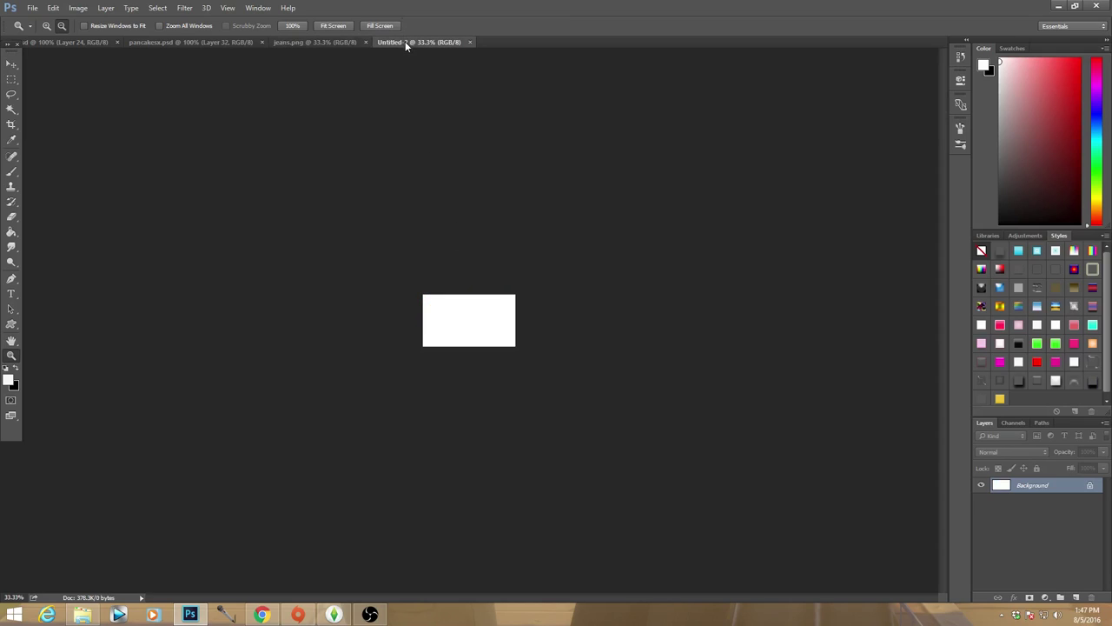
{"action": "left_click", "coordinate": [46, 26]}
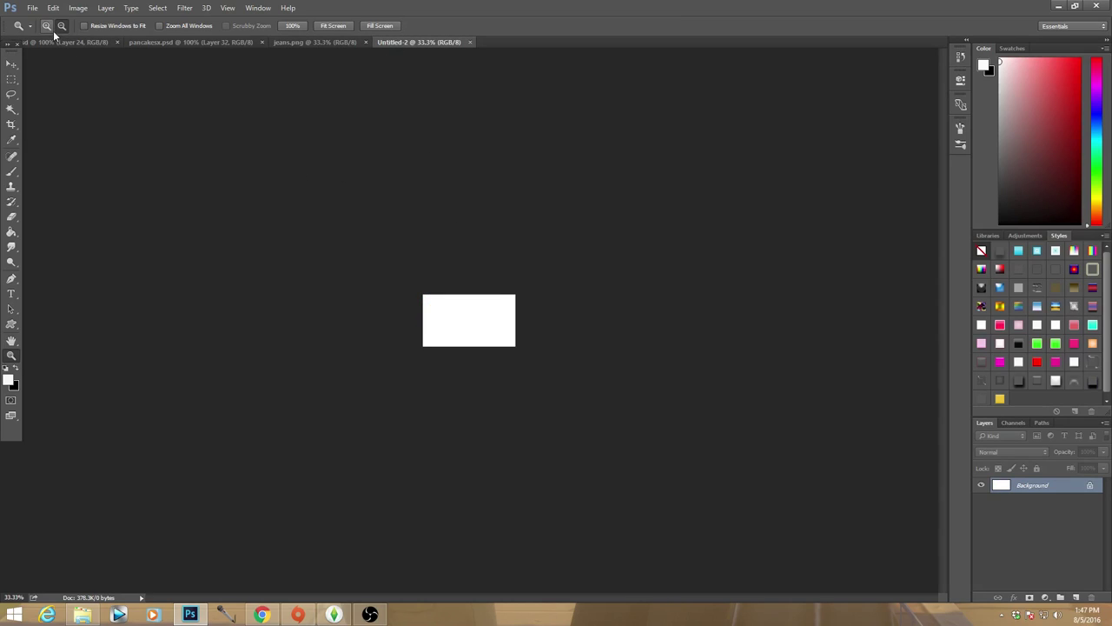
{"action": "left_click", "coordinate": [396, 182]}
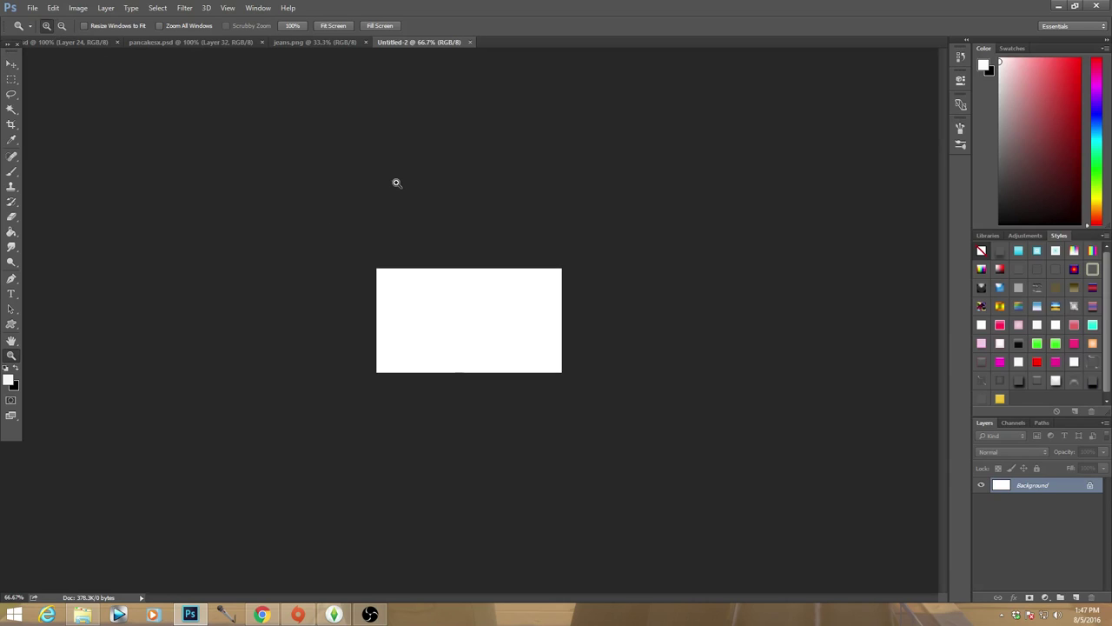
{"action": "left_click", "coordinate": [397, 182]}
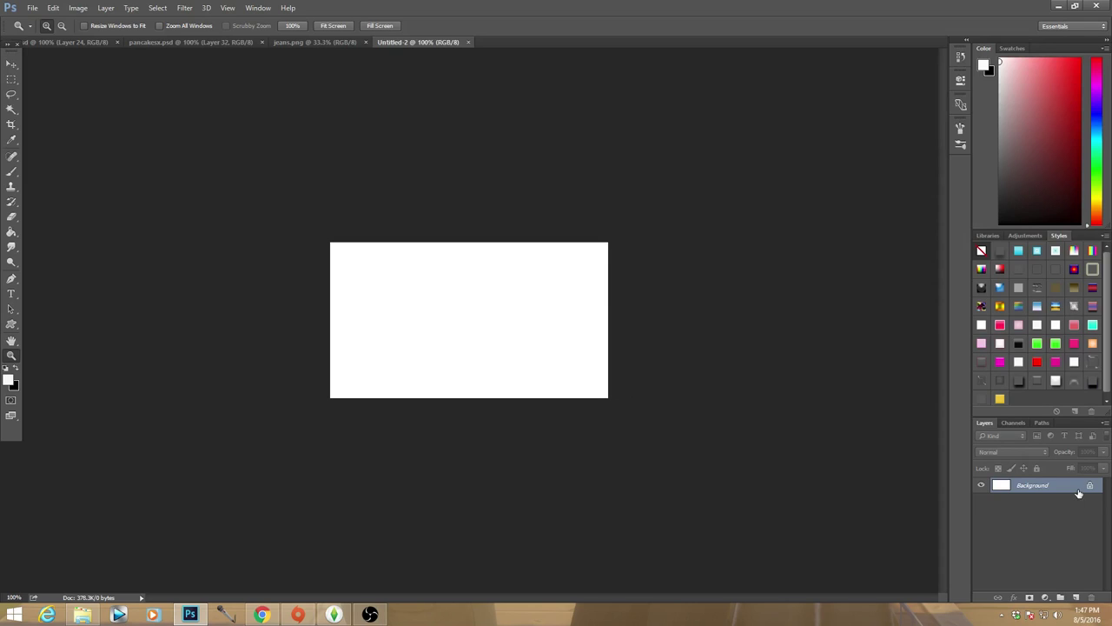
Step: Add a new layer and switch to the Brush tool with black as the painting colour
{"action": "left_click", "coordinate": [1077, 598]}
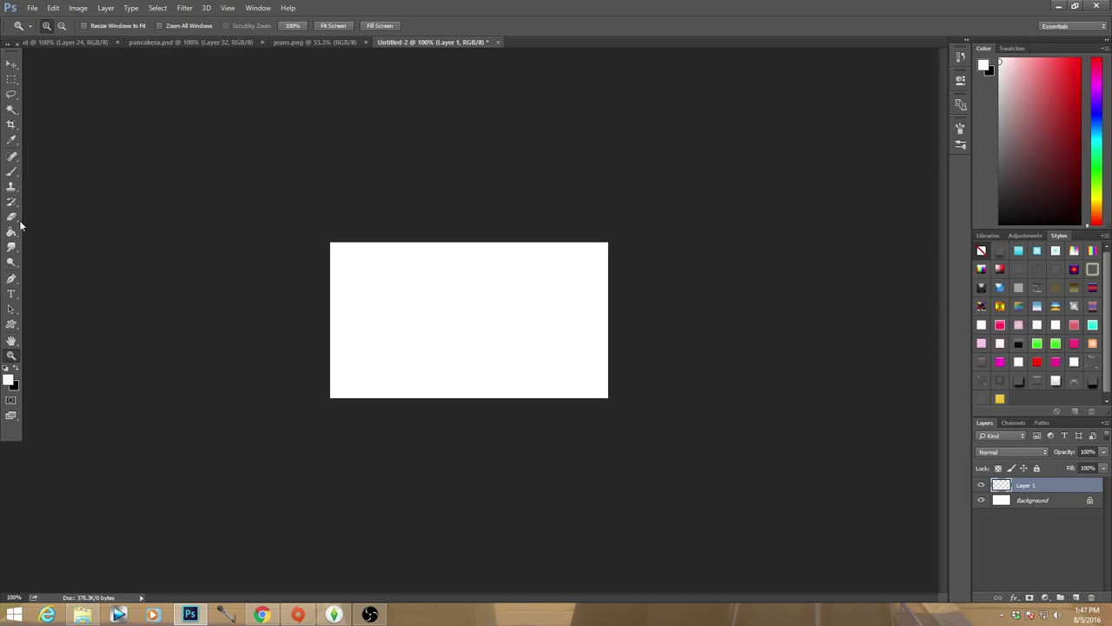
{"action": "left_click", "coordinate": [12, 177]}
{"action": "left_click", "coordinate": [14, 369]}
Step: Choose the 32 px soft round brush, paint test strokes, then delete the painted layer
{"action": "left_click", "coordinate": [58, 26]}
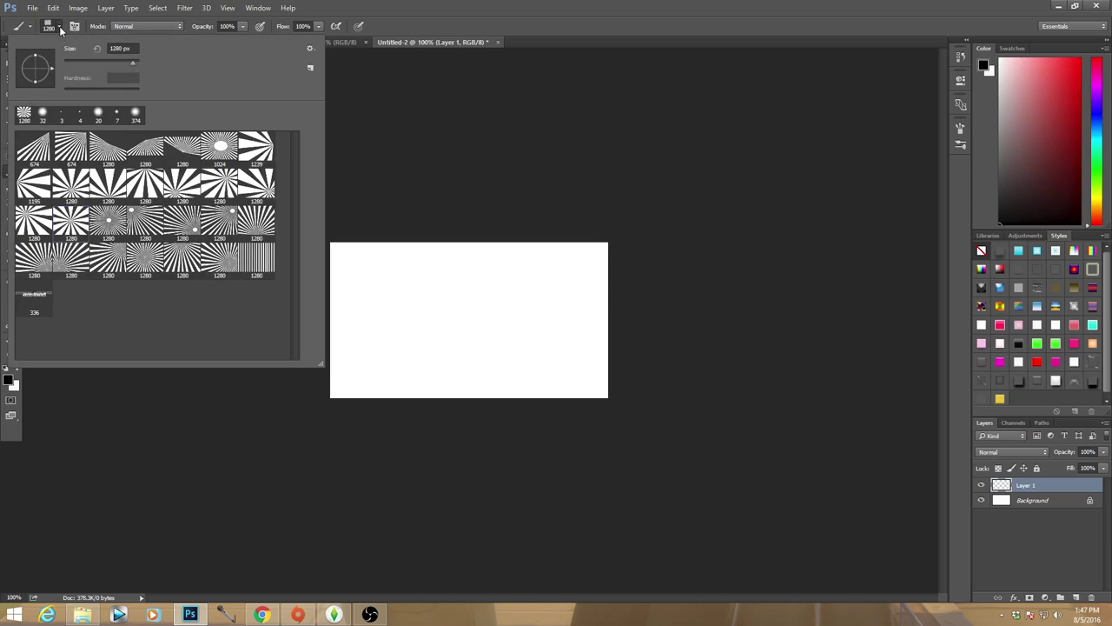
{"action": "left_click", "coordinate": [43, 113]}
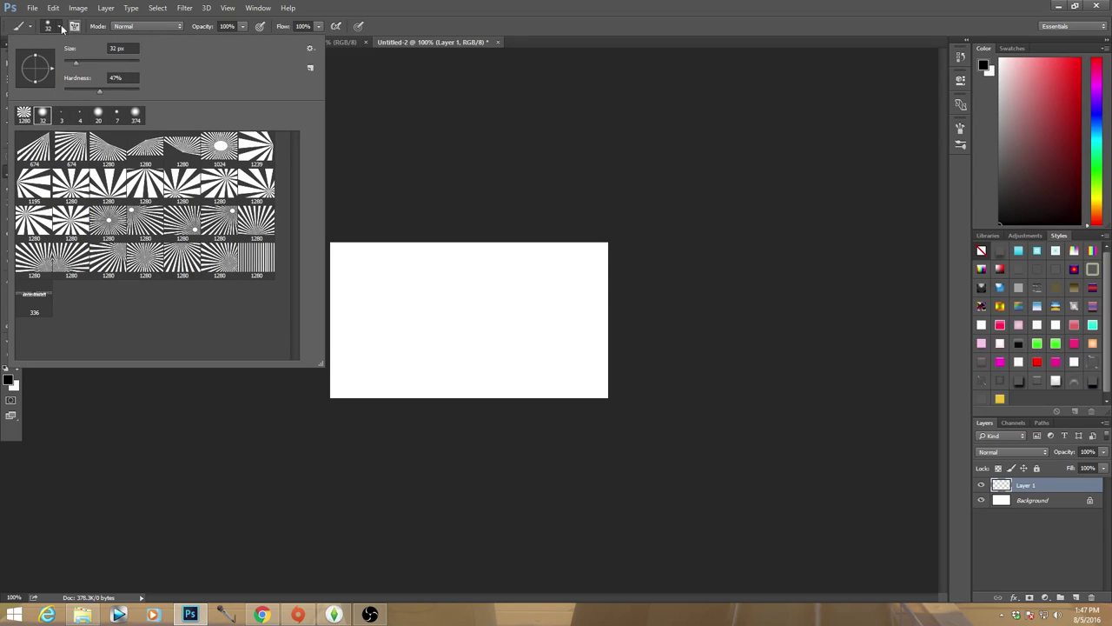
{"action": "left_click", "coordinate": [58, 26]}
{"action": "mouse_move", "coordinate": [385, 257]}
{"action": "left_mouse_down"}
{"action": "mouse_move", "coordinate": [325, 283]}
{"action": "mouse_move", "coordinate": [437, 306]}
{"action": "mouse_move", "coordinate": [661, 299]}
{"action": "mouse_move", "coordinate": [634, 265]}
{"action": "mouse_move", "coordinate": [422, 351]}
{"action": "mouse_move", "coordinate": [526, 348]}
{"action": "left_mouse_up"}
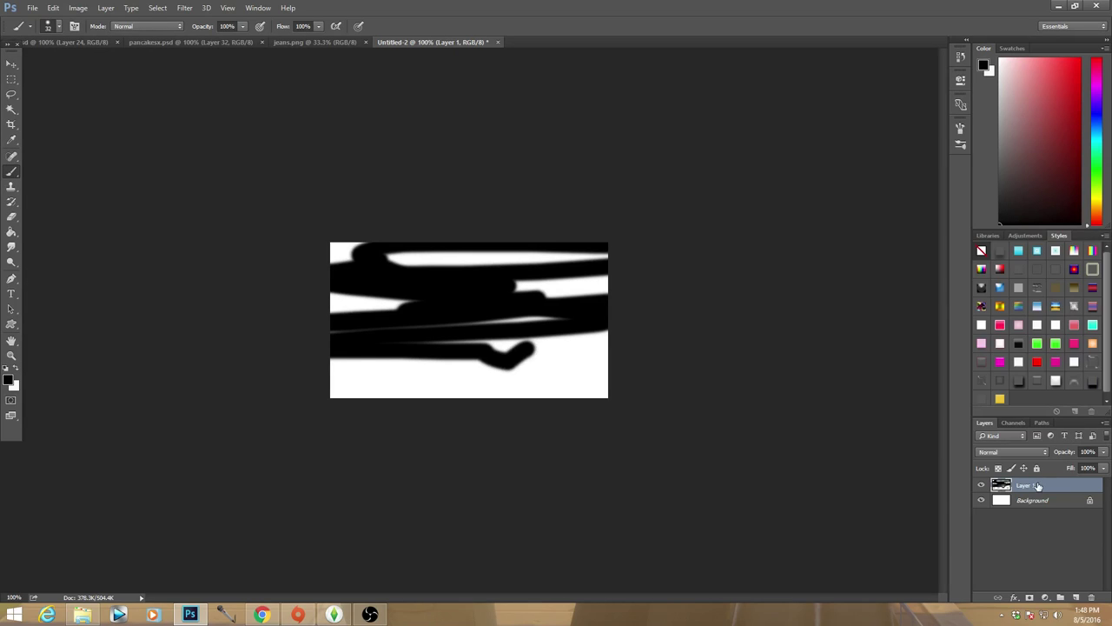
{"action": "key", "text": "Delete"}
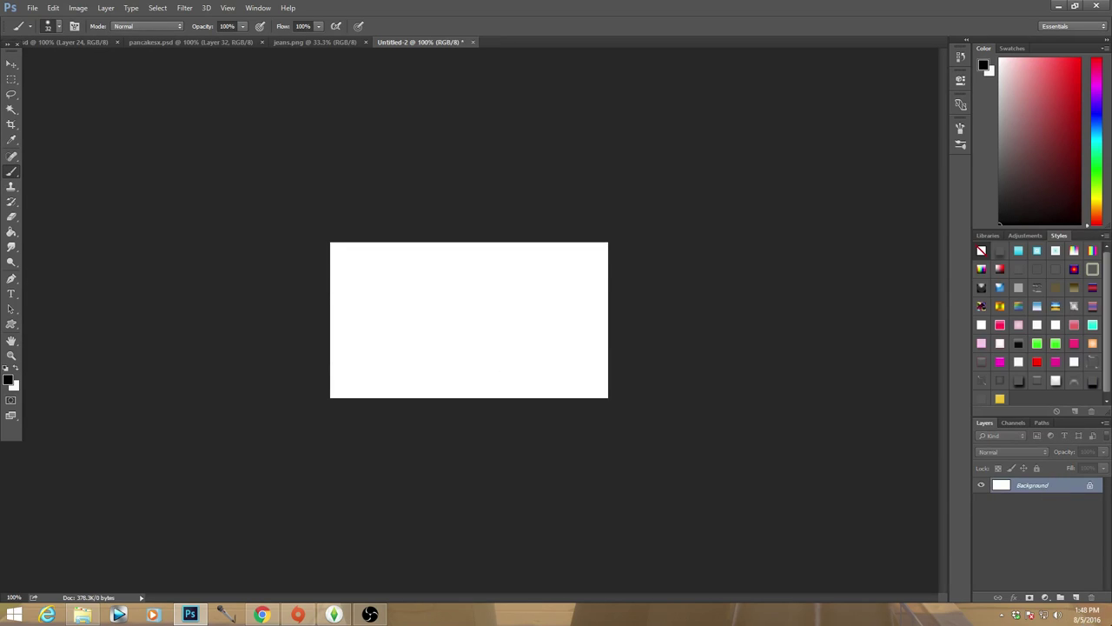
Step: Add an empty Layer 1, paint three black loops on Background, and toggle Background's visibility
{"action": "left_click", "coordinate": [1076, 597]}
{"action": "left_click", "coordinate": [1026, 503]}
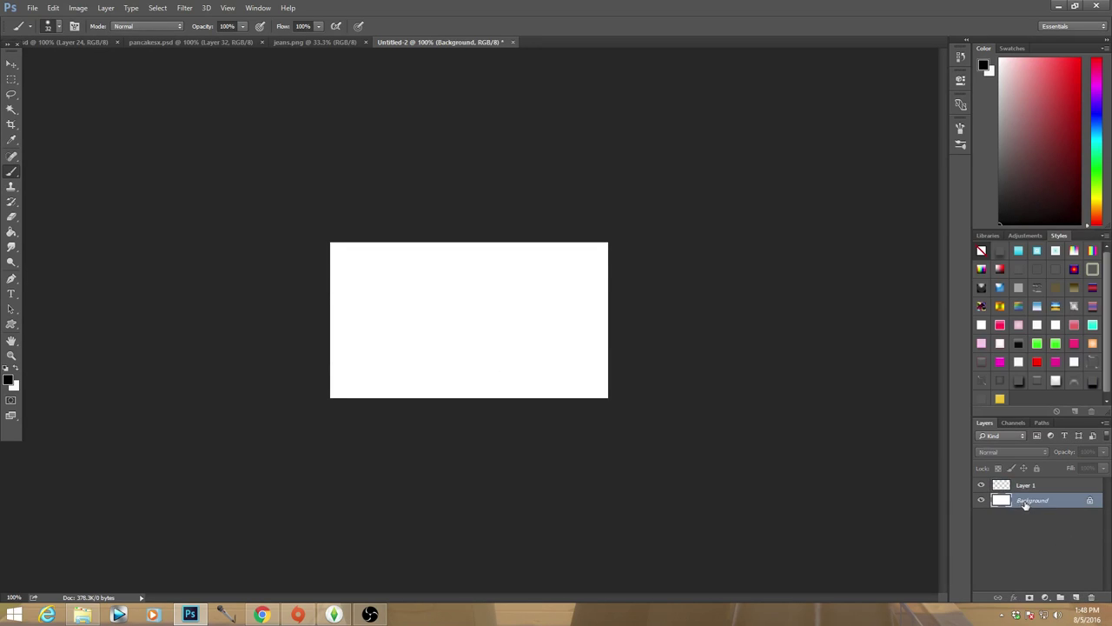
{"action": "mouse_move", "coordinate": [397, 258]}
{"action": "left_mouse_down"}
{"action": "mouse_move", "coordinate": [573, 345]}
{"action": "mouse_move", "coordinate": [396, 332]}
{"action": "left_mouse_up"}
{"action": "mouse_move", "coordinate": [520, 252]}
{"action": "left_mouse_down"}
{"action": "mouse_move", "coordinate": [574, 304]}
{"action": "mouse_move", "coordinate": [452, 315]}
{"action": "left_mouse_up"}
{"action": "mouse_move", "coordinate": [391, 261]}
{"action": "left_mouse_down"}
{"action": "mouse_move", "coordinate": [638, 356]}
{"action": "mouse_move", "coordinate": [535, 245]}
{"action": "left_mouse_up"}
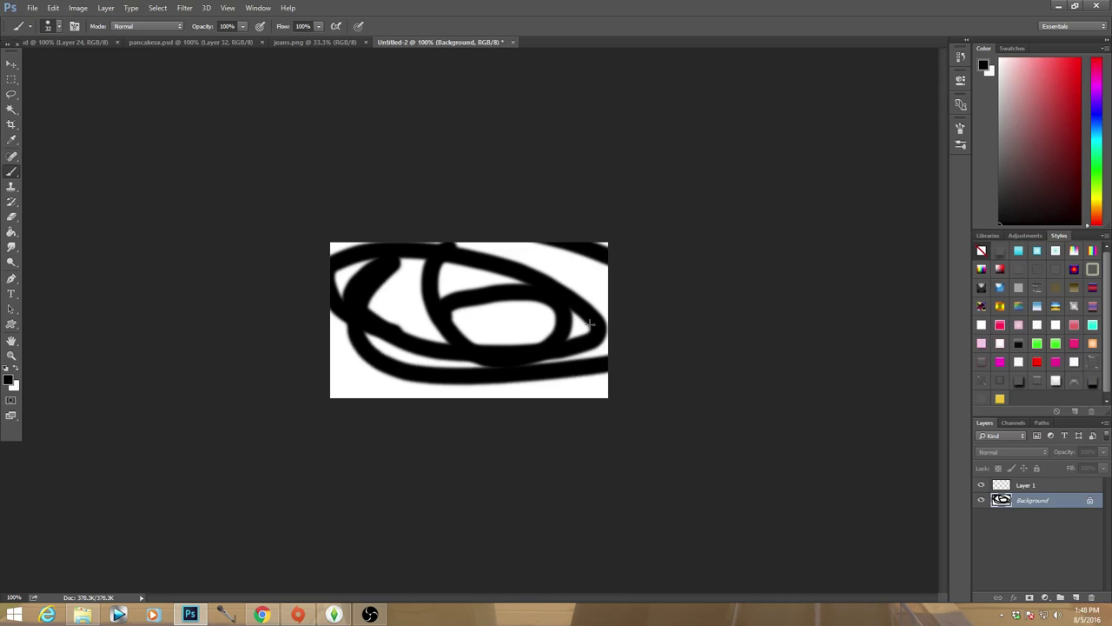
{"action": "left_click", "coordinate": [982, 500]}
{"action": "left_click", "coordinate": [982, 500]}
{"action": "left_click", "coordinate": [982, 501]}
Step: Step backward until the Background strokes are cleared, then select Layer 1 and go to Chrome
{"action": "left_click", "coordinate": [53, 8]}
{"action": "left_click", "coordinate": [65, 20]}
{"action": "left_click", "coordinate": [53, 8]}
{"action": "left_click", "coordinate": [63, 19]}
{"action": "left_click", "coordinate": [53, 8]}
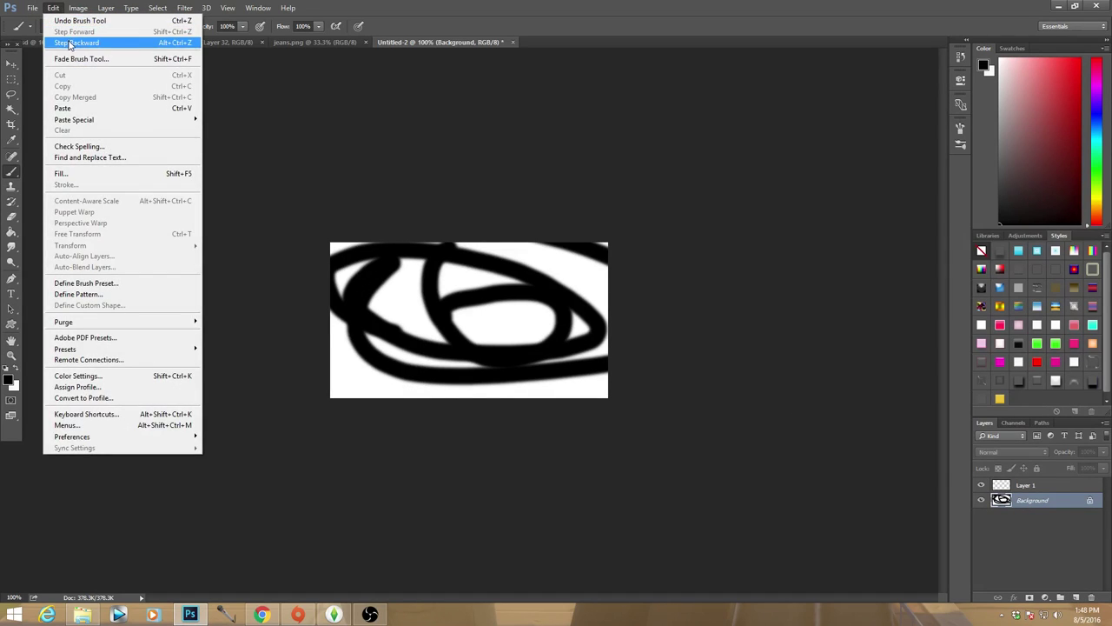
{"action": "left_click", "coordinate": [63, 43]}
{"action": "left_click", "coordinate": [53, 8]}
{"action": "left_click", "coordinate": [63, 43]}
{"action": "left_click", "coordinate": [53, 8]}
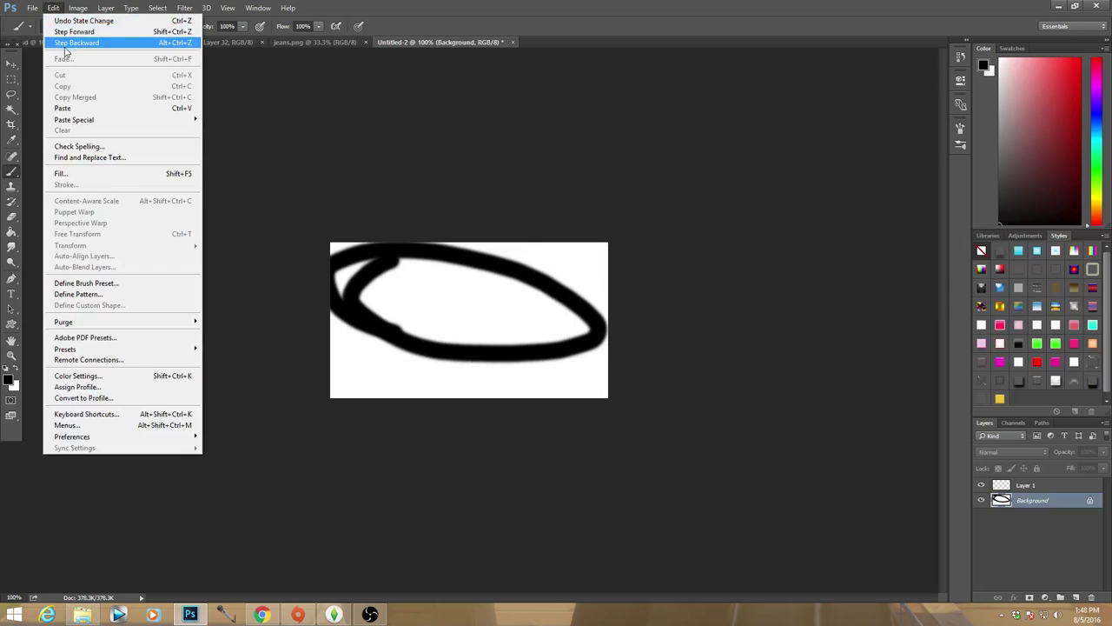
{"action": "left_click", "coordinate": [64, 43]}
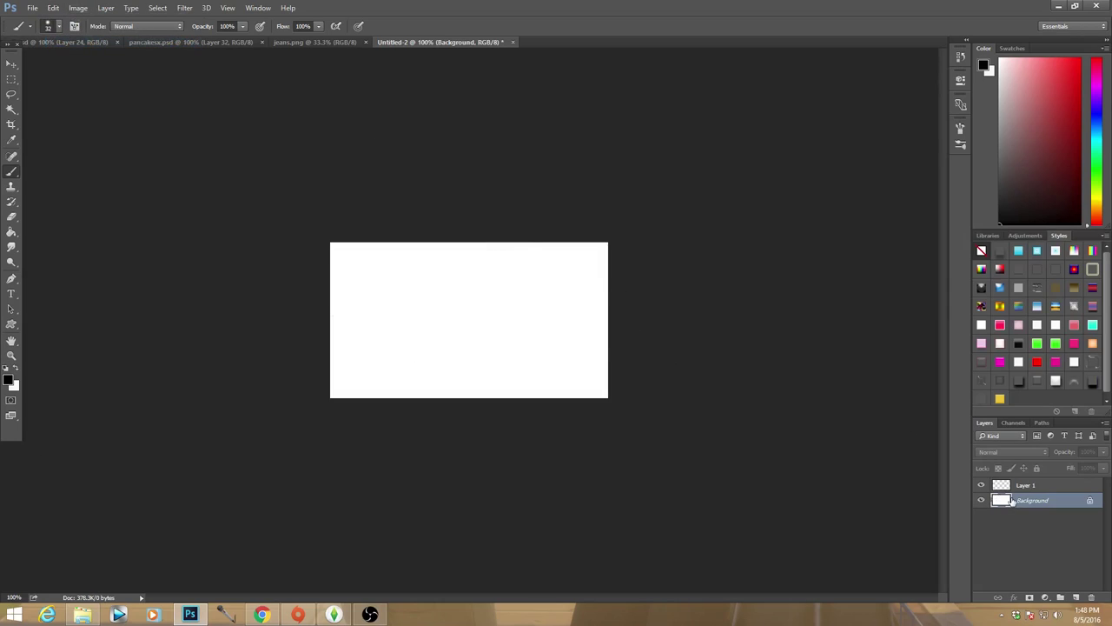
{"action": "left_click", "coordinate": [1022, 486]}
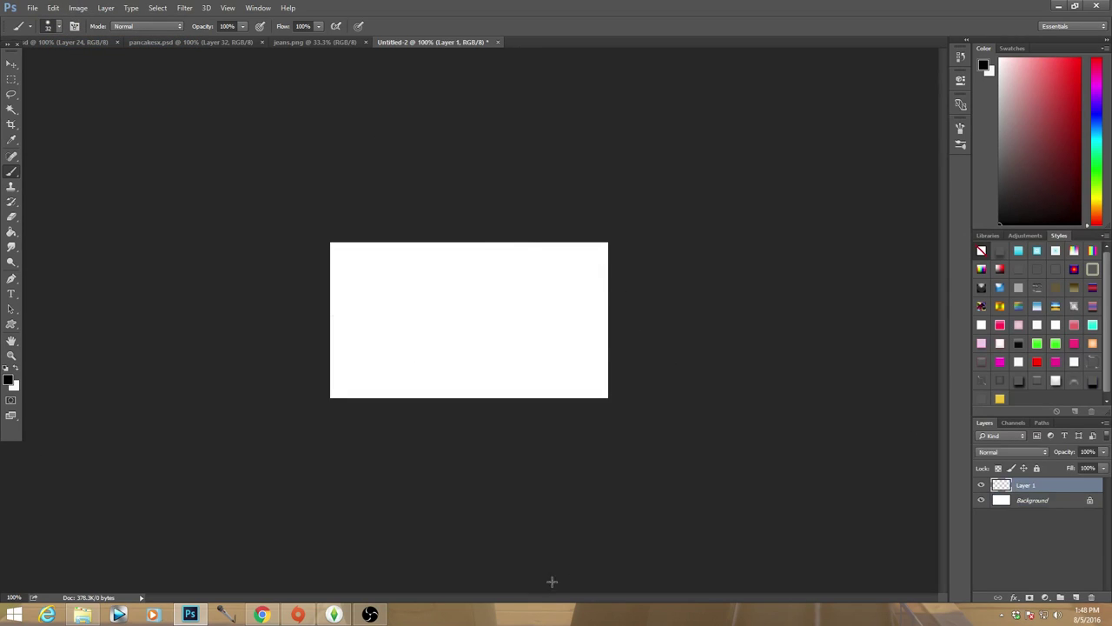
{"action": "left_click", "coordinate": [261, 615]}
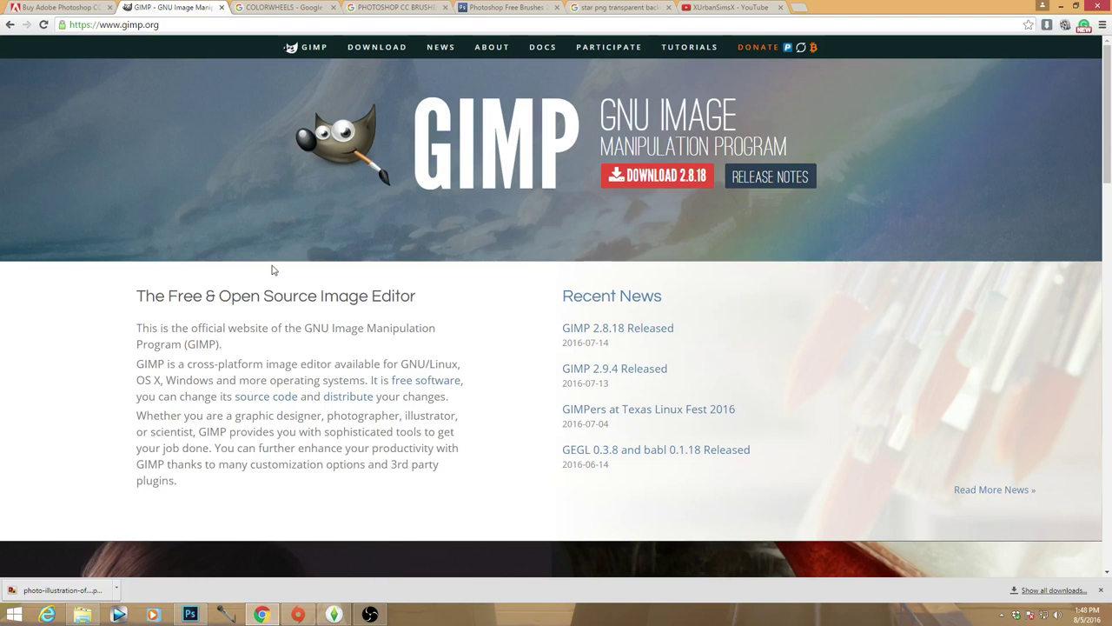
Step: Glance at the COLORWHEELS search and the YouTube channel tab, then return to COLORWHEELS
{"action": "left_click", "coordinate": [330, 7]}
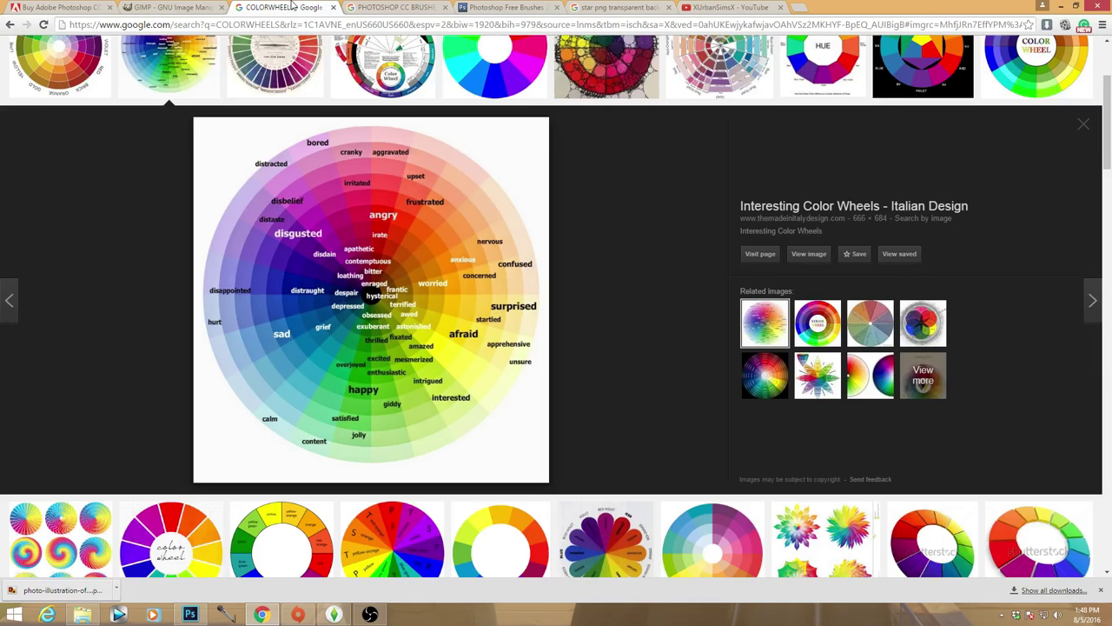
{"action": "left_click", "coordinate": [705, 8]}
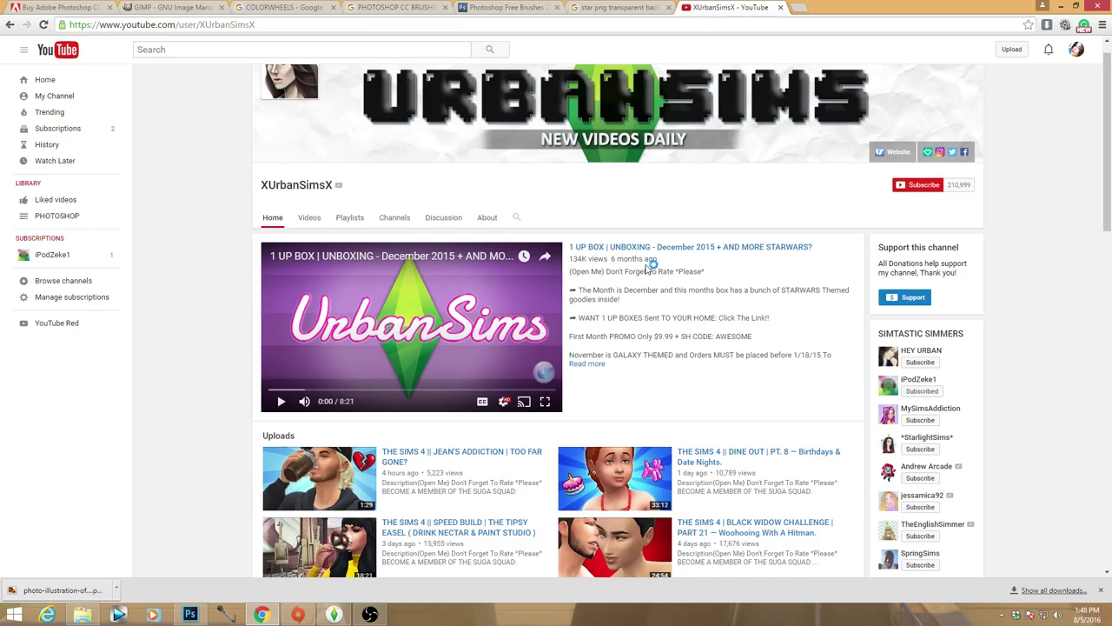
{"action": "scroll", "coordinate": [645, 265], "scroll_direction": "down", "scroll_amount": 2}
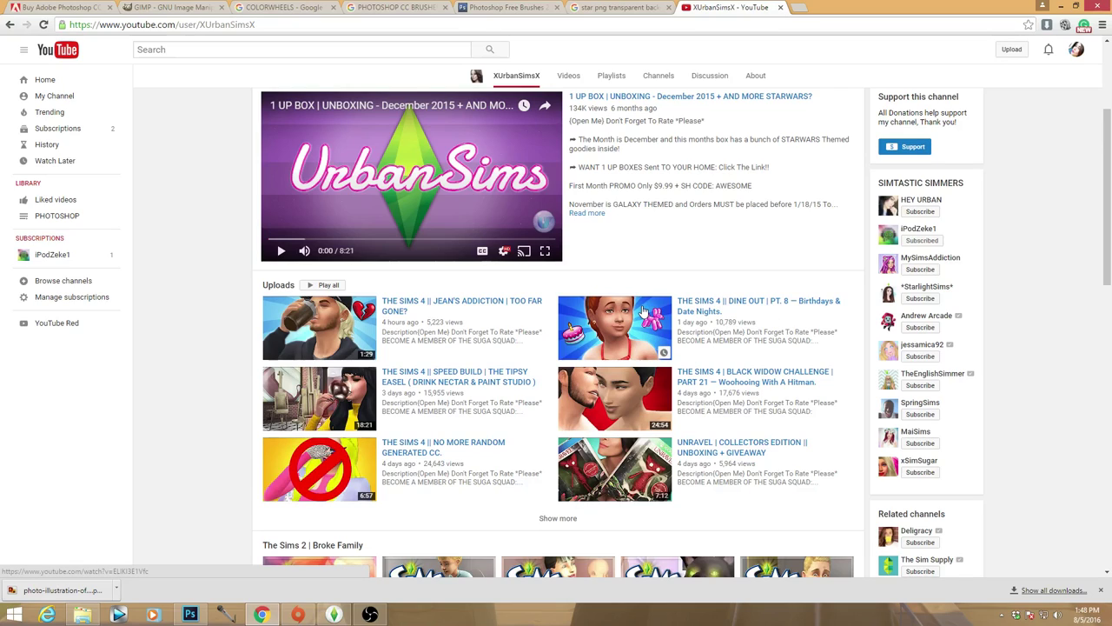
{"action": "left_click", "coordinate": [251, 6]}
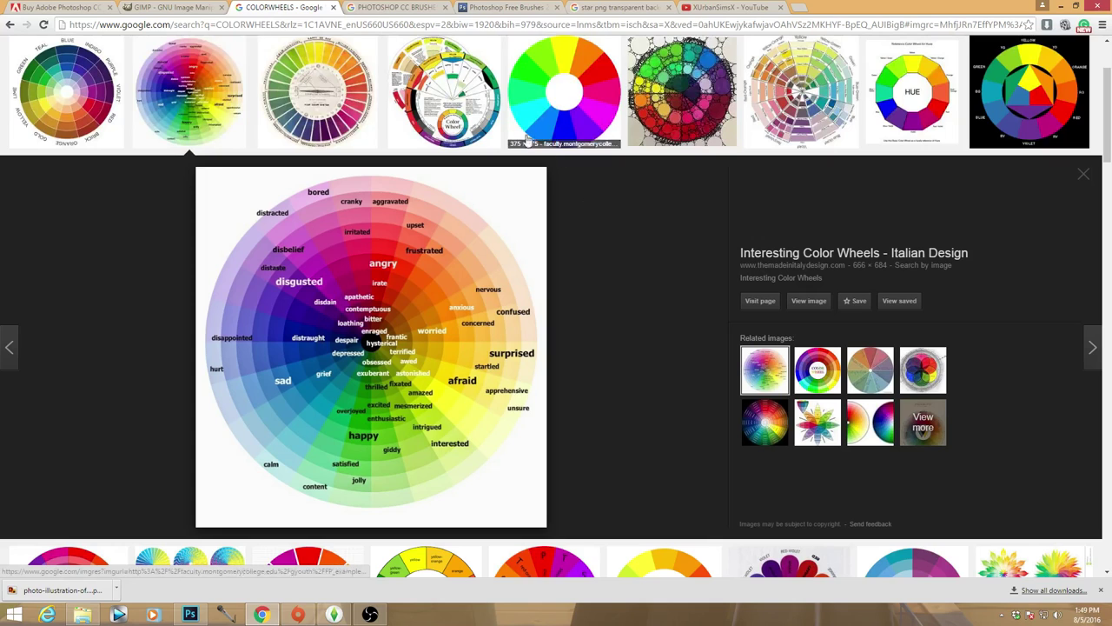
Step: Scroll the image results and open the Waitsfield Elementary Art pastel colour wheel preview
{"action": "scroll", "coordinate": [556, 174], "scroll_direction": "down", "scroll_amount": 1}
{"action": "scroll", "coordinate": [565, 217], "scroll_direction": "up", "scroll_amount": 1}
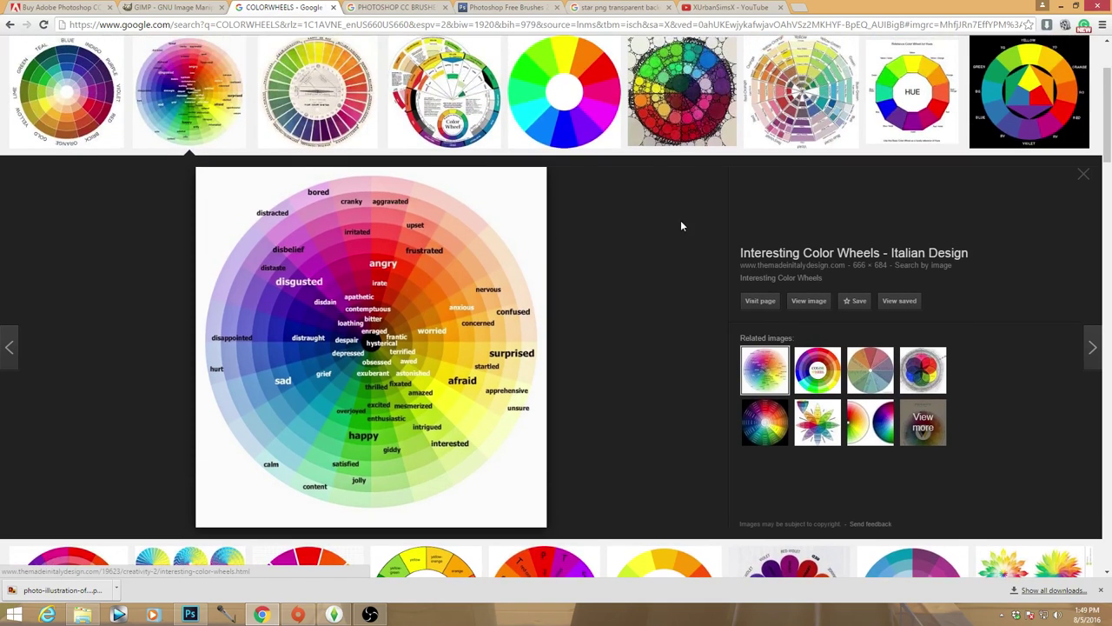
{"action": "scroll", "coordinate": [681, 250], "scroll_direction": "down", "scroll_amount": 5}
{"action": "left_click", "coordinate": [919, 262]}
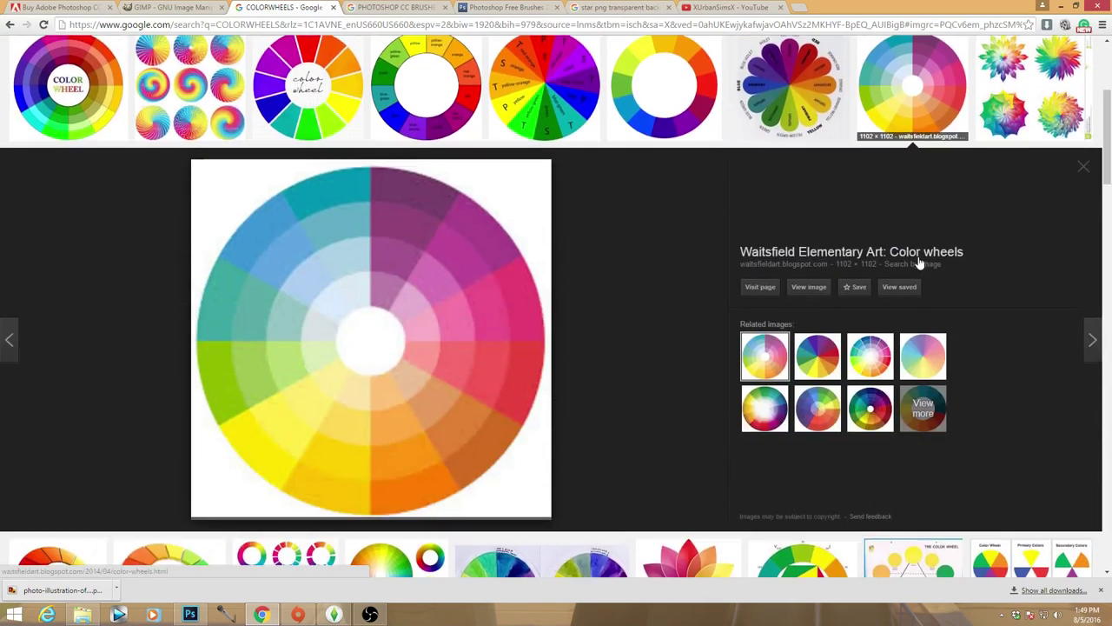
{"action": "scroll", "coordinate": [585, 298], "scroll_direction": "up", "scroll_amount": 2}
{"action": "scroll", "coordinate": [585, 296], "scroll_direction": "down", "scroll_amount": 3}
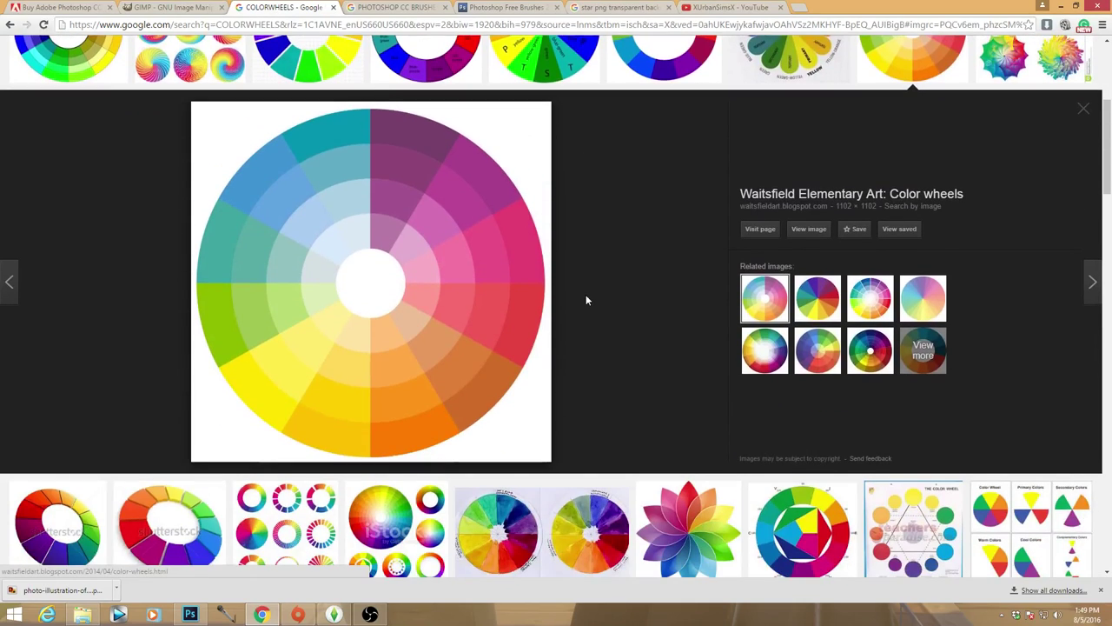